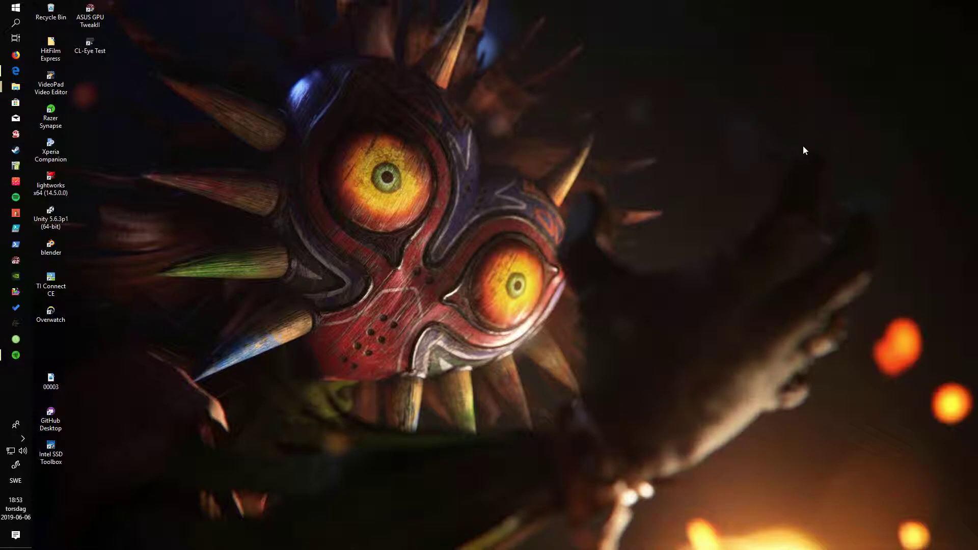
Open the Start menu from the taskbar to show the app list.
click(15, 7)
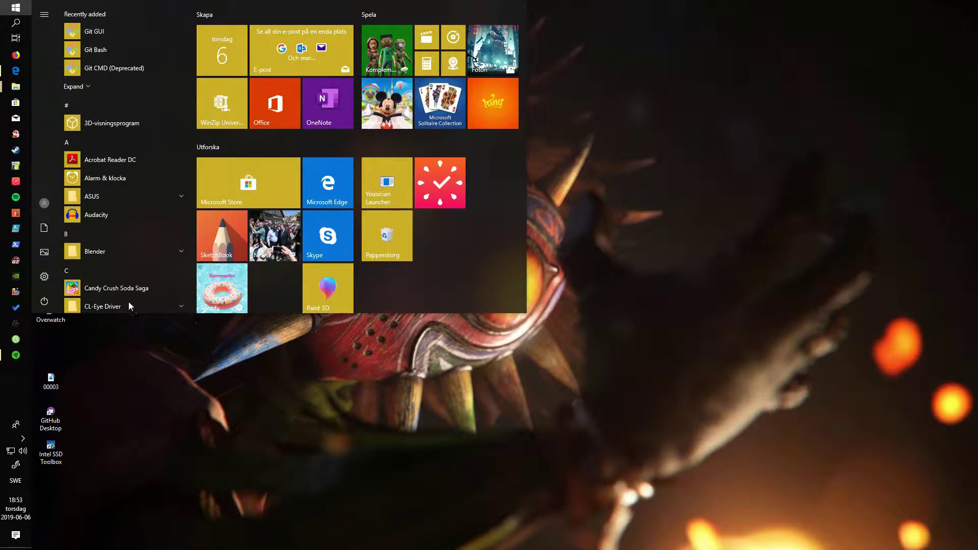
In maximized Settings, reach Display 1's GTX 1060 adapter properties via Advanced display settings.
click(39, 279)
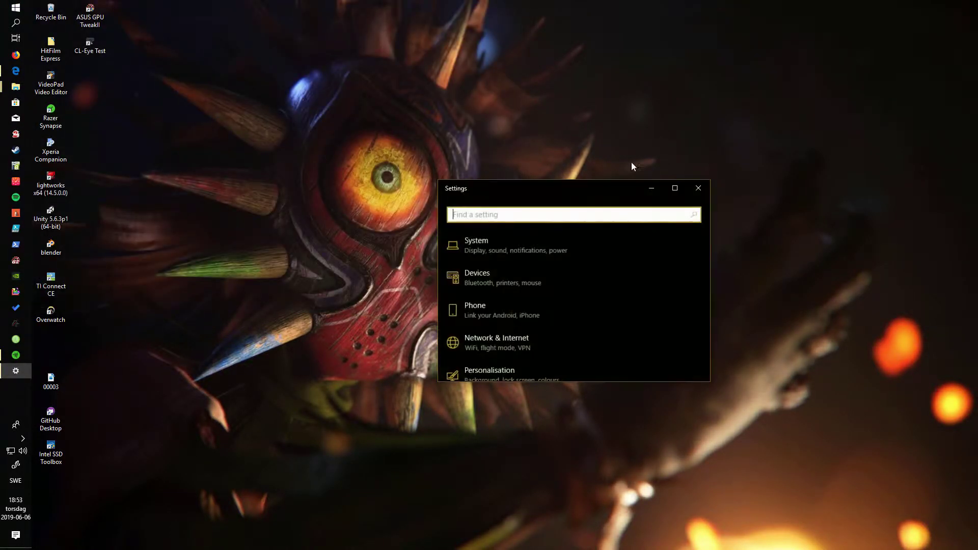
click(673, 189)
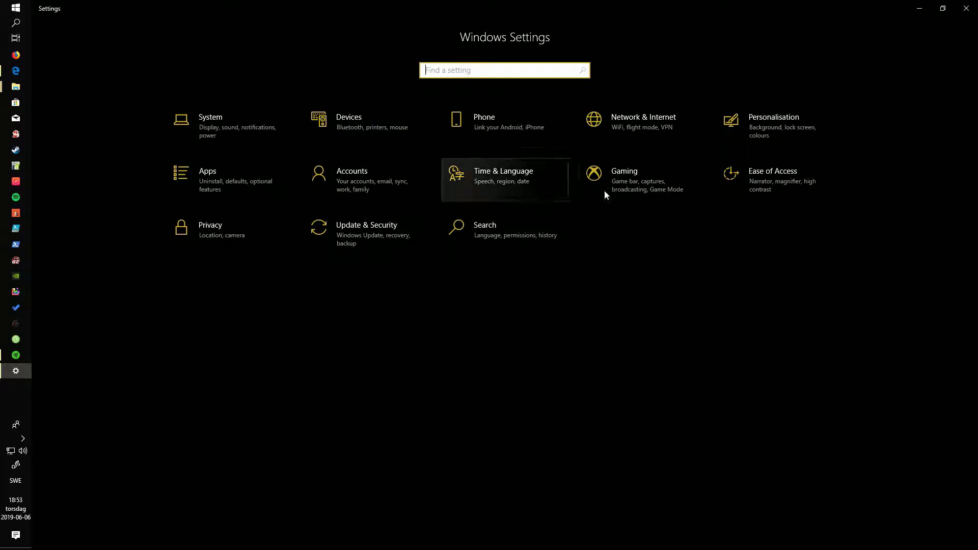
click(210, 130)
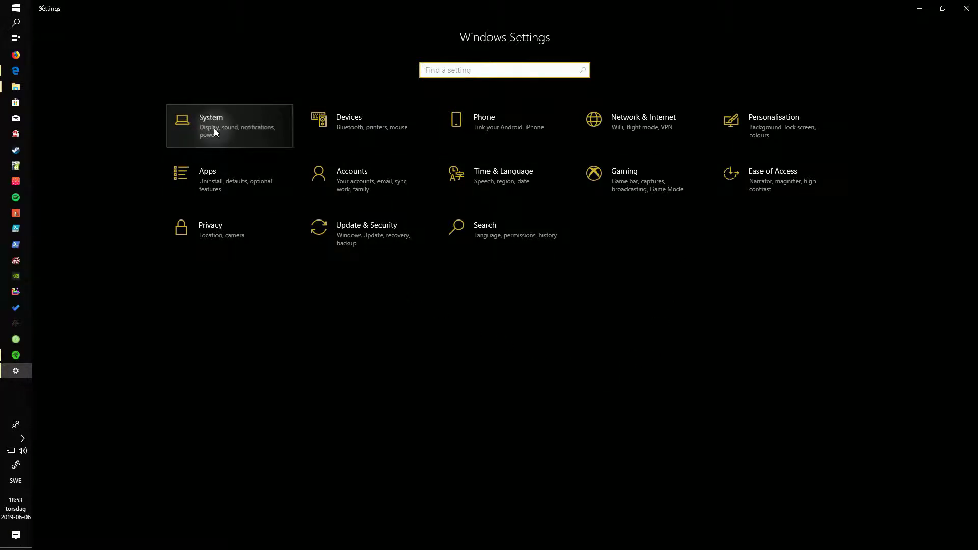
click(88, 116)
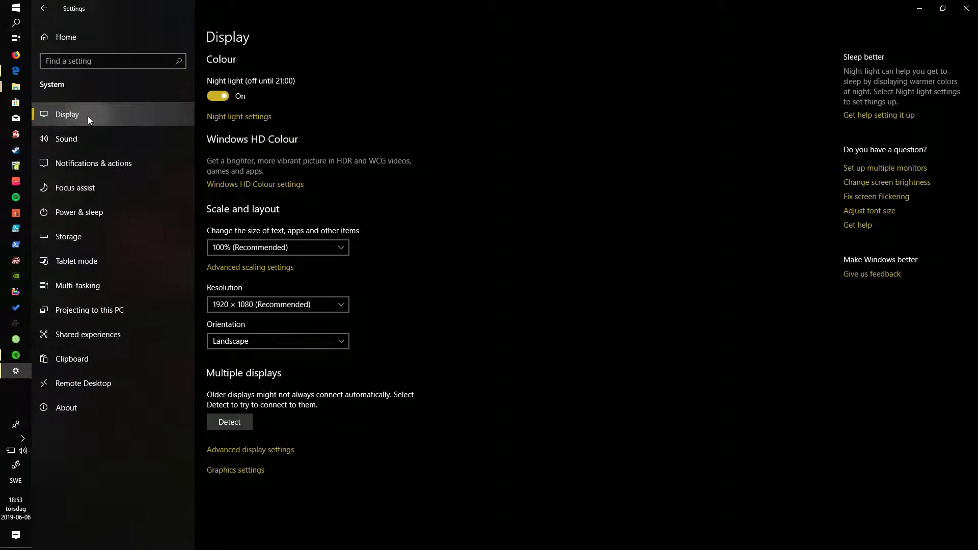
click(264, 452)
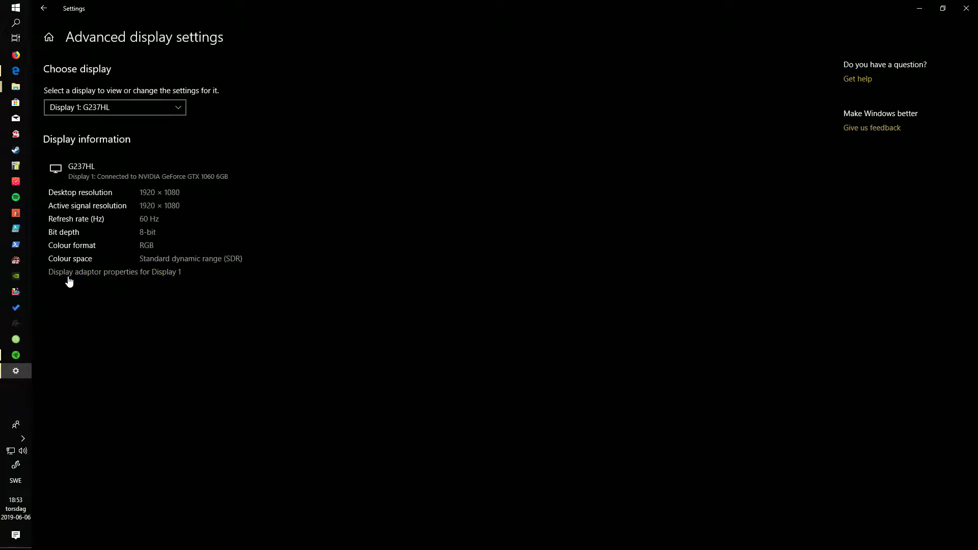
click(165, 275)
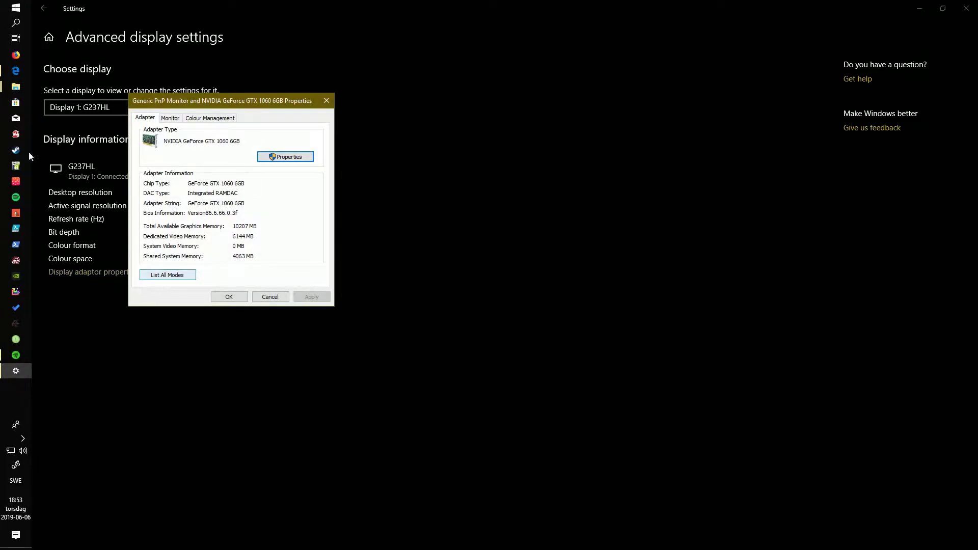
Move the properties dialog aside and view the Monitor tab's refresh rates, leaving 60 Hz.
drag(269, 107, 479, 122)
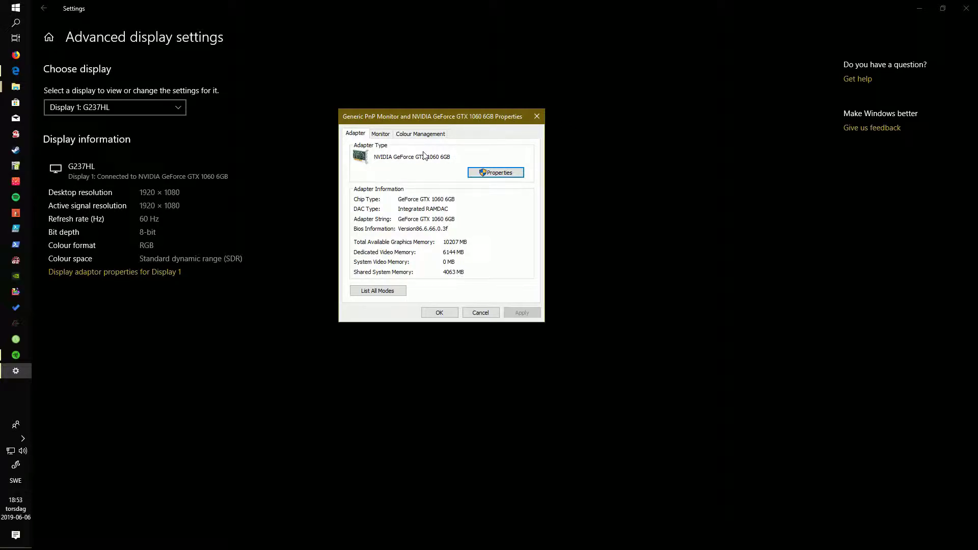
click(383, 134)
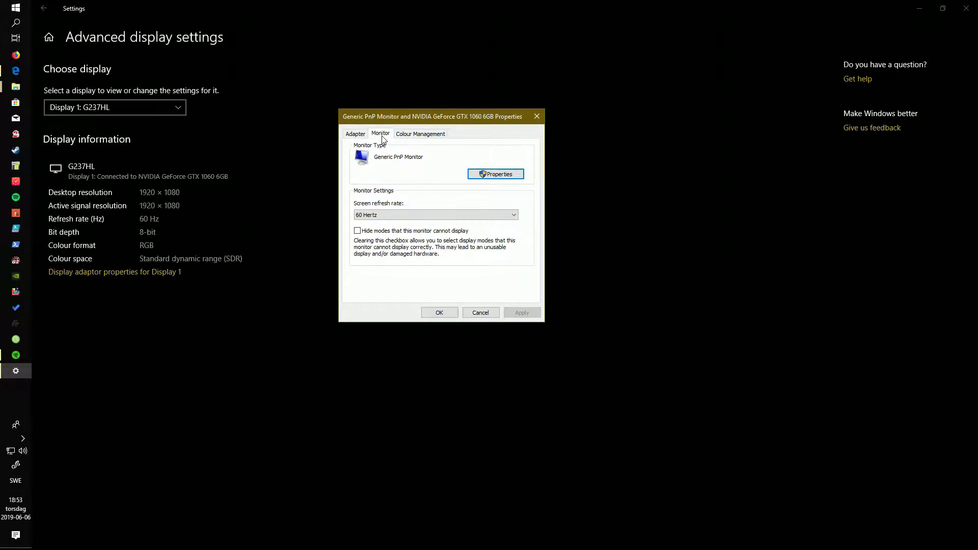
click(365, 135)
drag(407, 119, 462, 114)
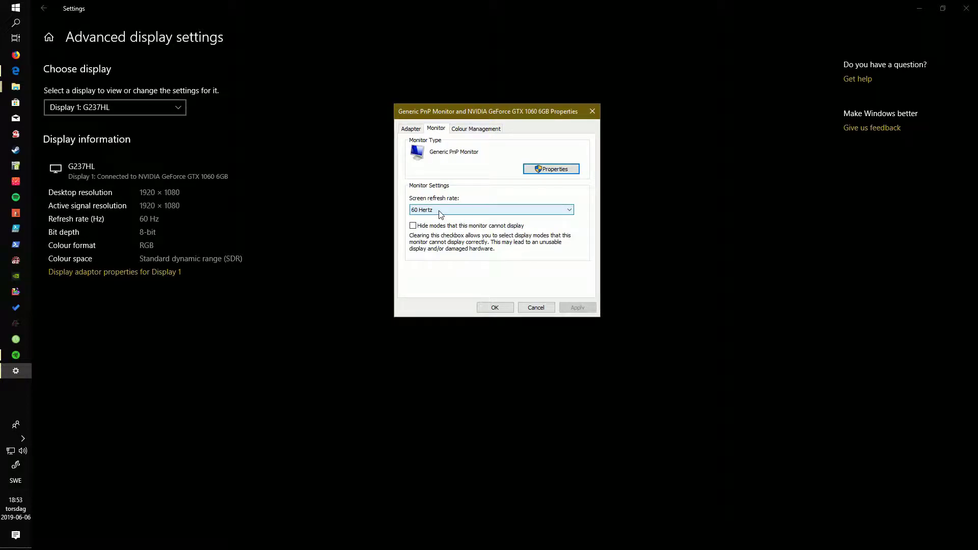
click(506, 211)
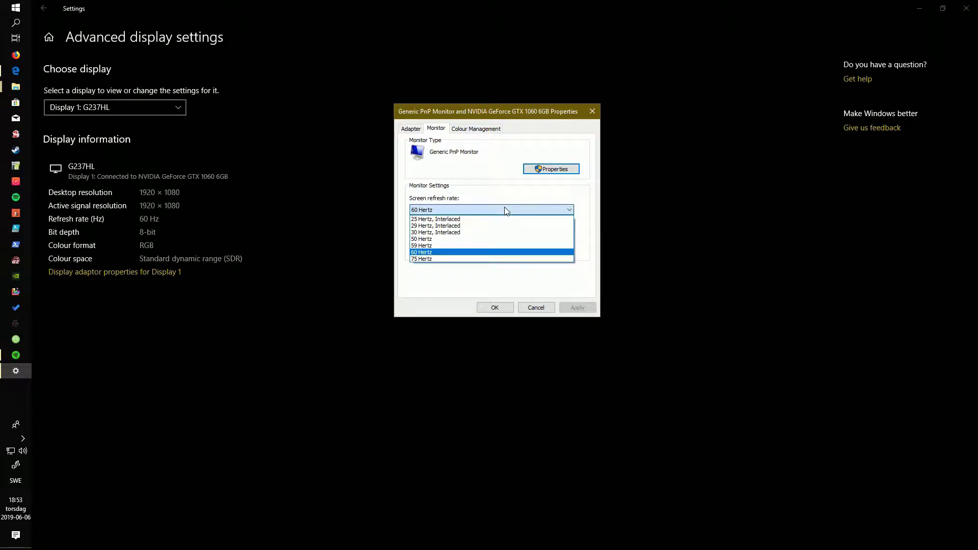
click(506, 210)
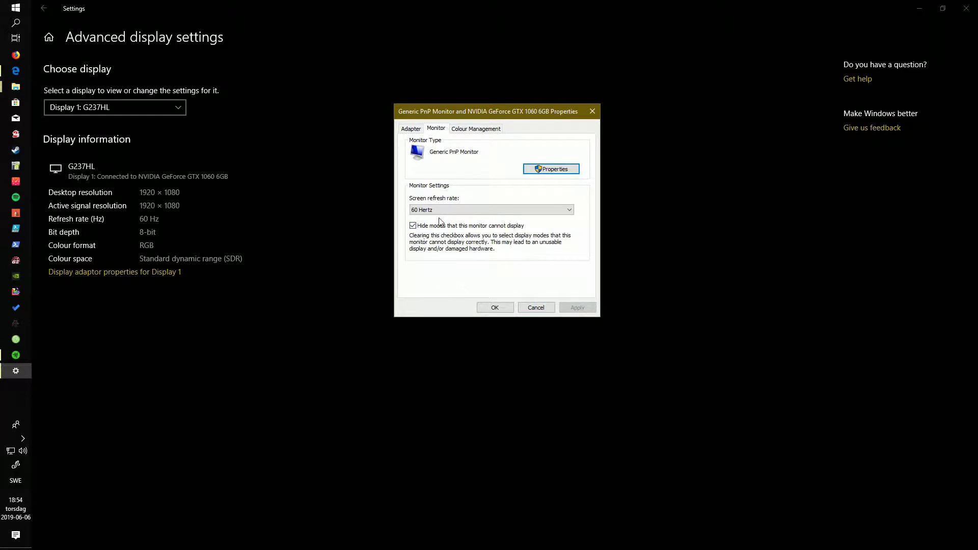
Untick 'Hide modes that this monitor cannot display' so 75 Hz becomes available.
click(484, 211)
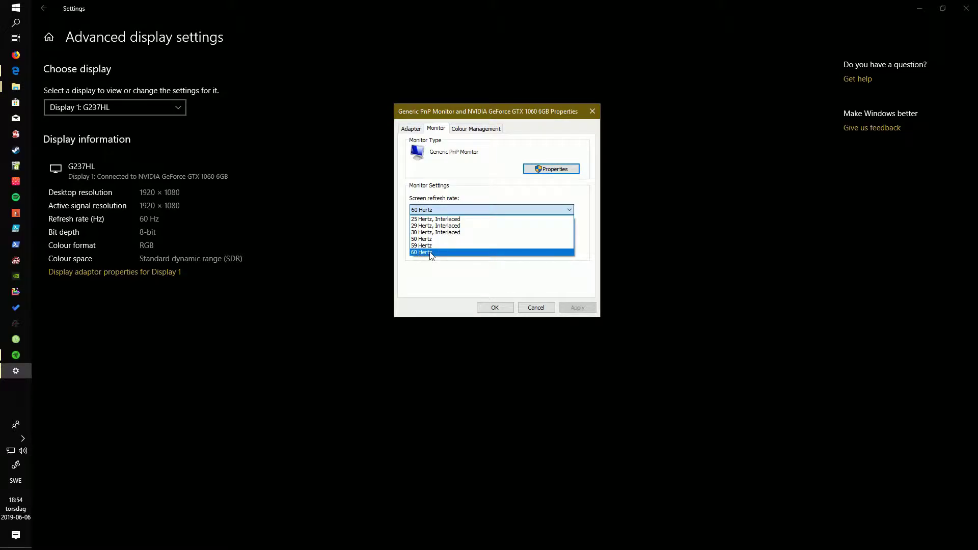
click(435, 283)
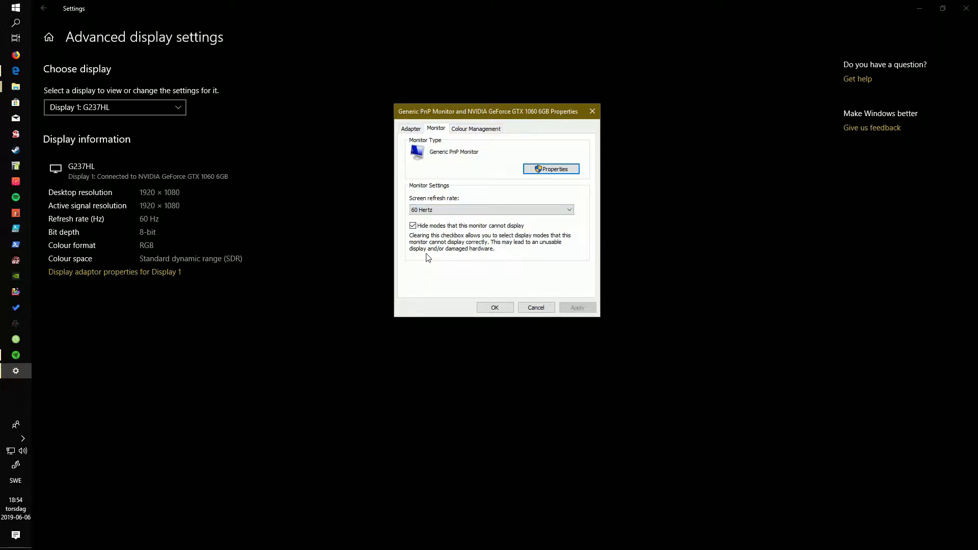
click(413, 227)
Select 75 Hertz as the screen refresh rate, apply it, and keep the changes.
click(501, 211)
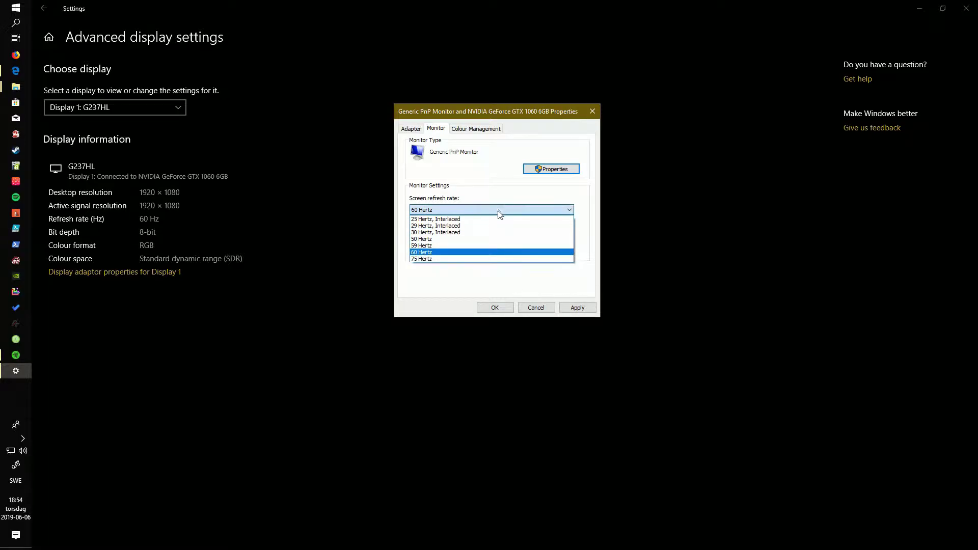
click(424, 260)
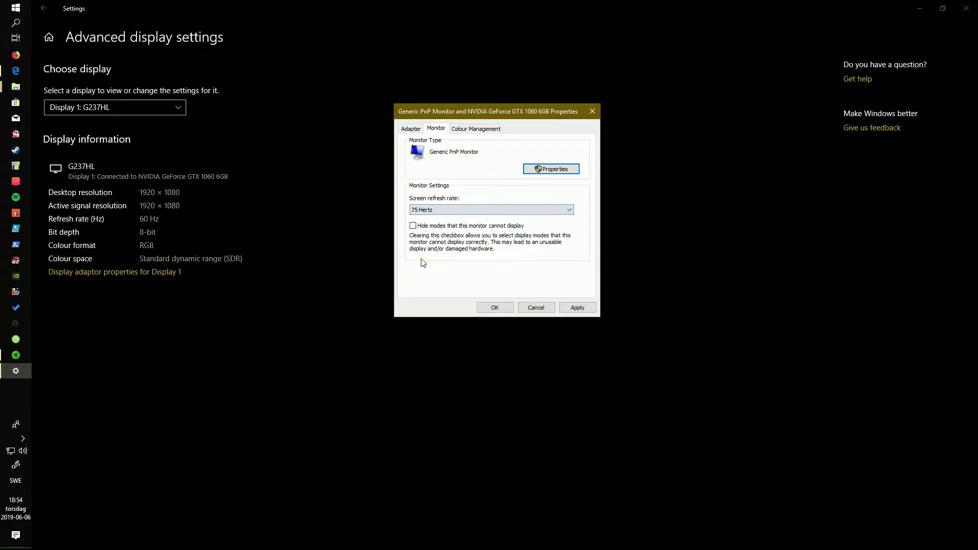
click(577, 308)
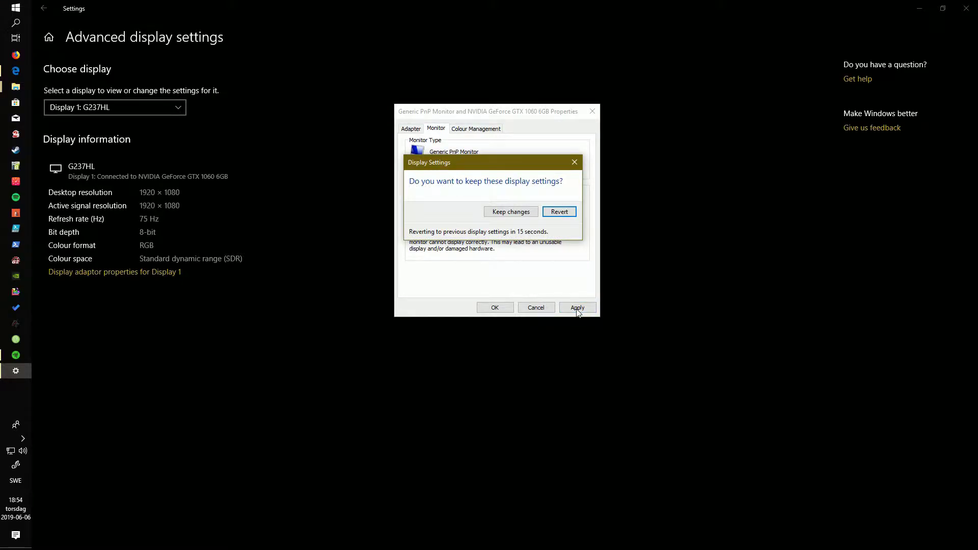
mouse_move(510, 169)
mouse_down()
mouse_move(490, 239)
mouse_move(727, 182)
mouse_up()
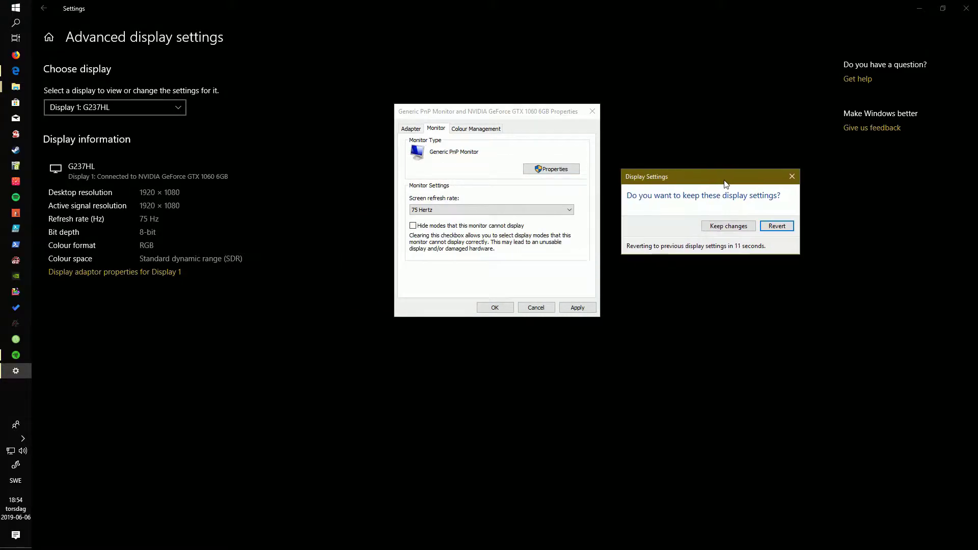
click(728, 228)
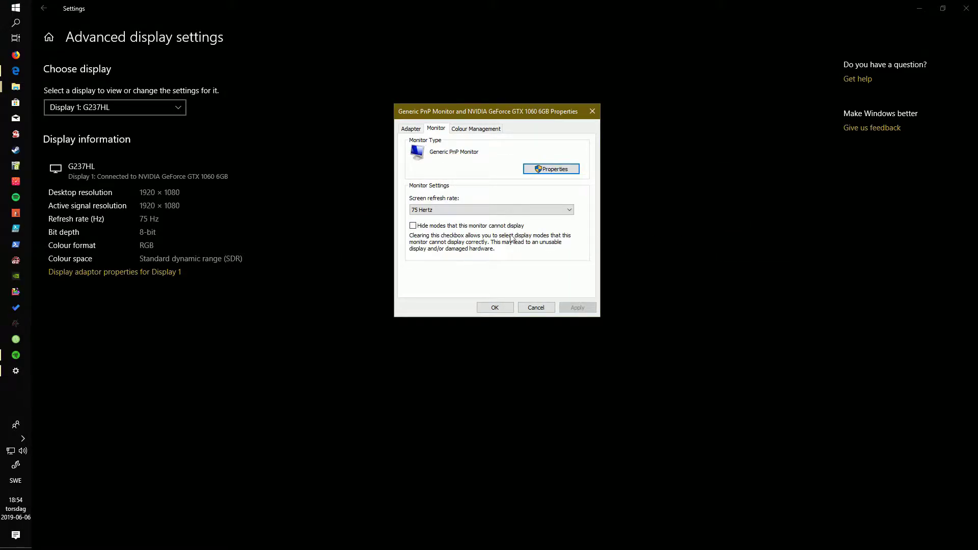
drag(504, 115, 585, 113)
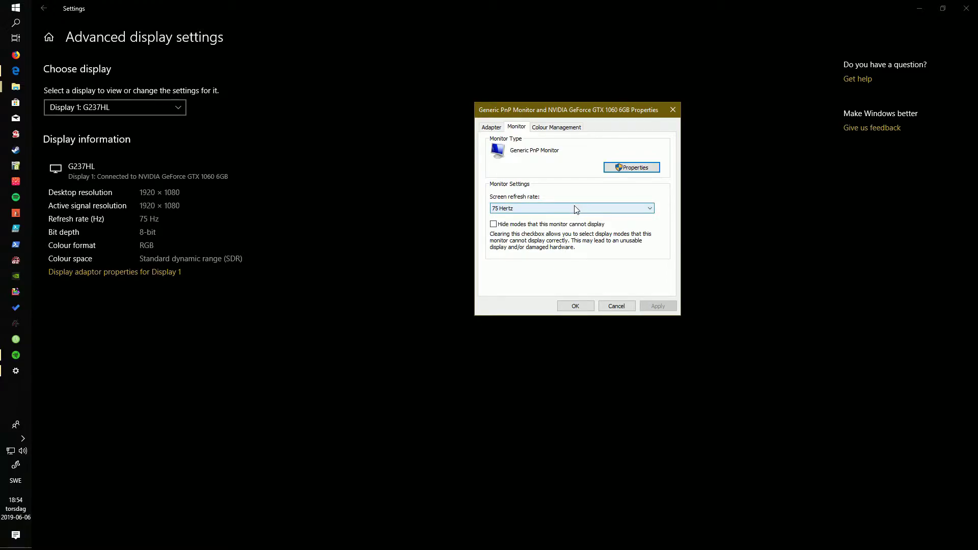
click(524, 209)
Revert the refresh rate to 60 Hertz, keep it, and close the Settings window.
click(552, 256)
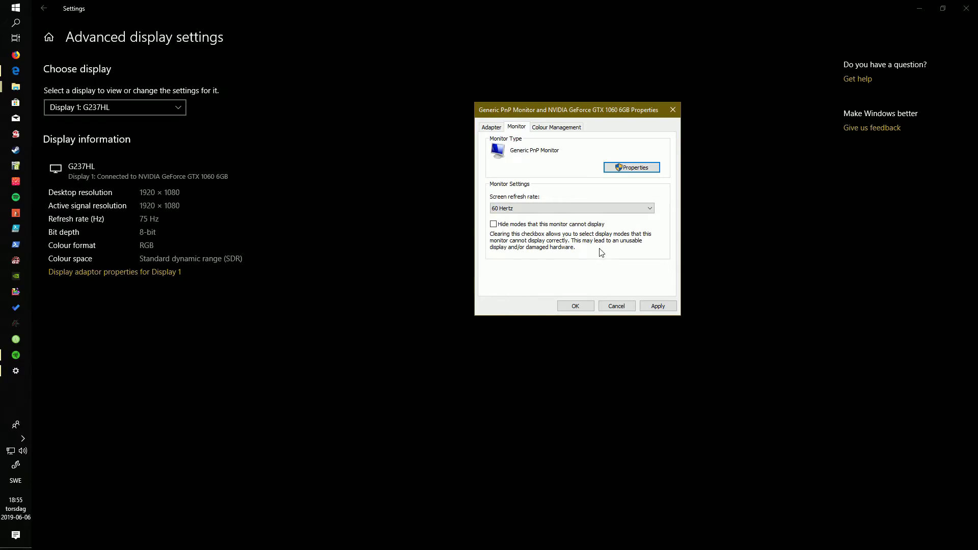
click(575, 306)
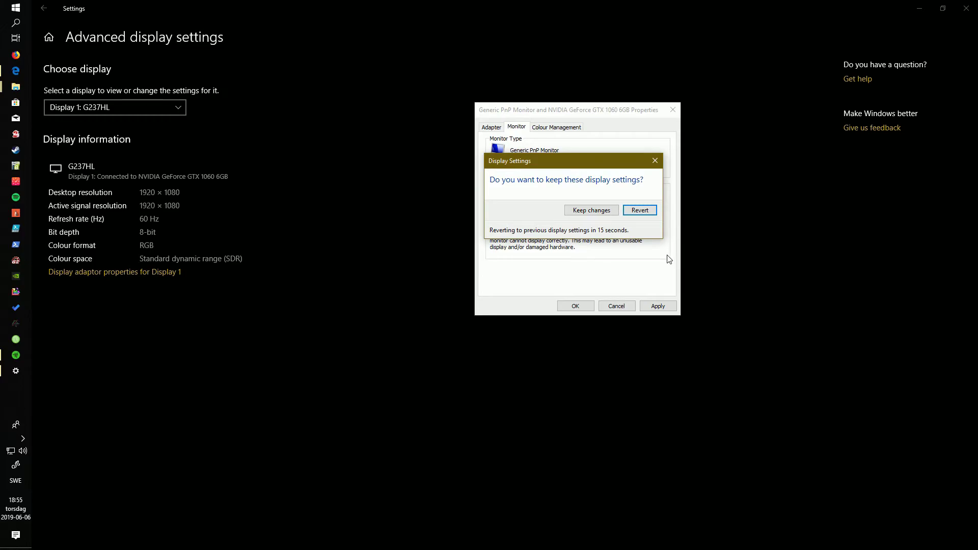
click(591, 210)
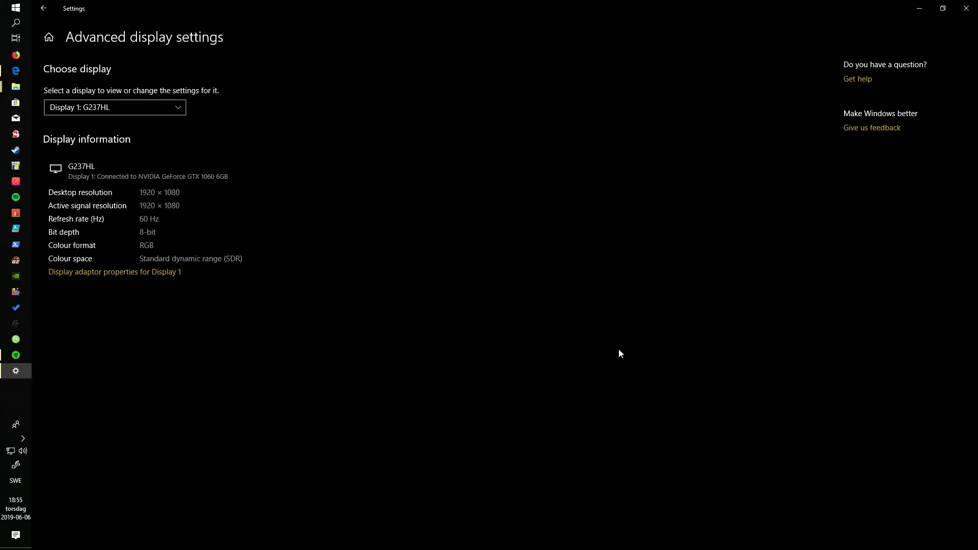
double_click(674, 3)
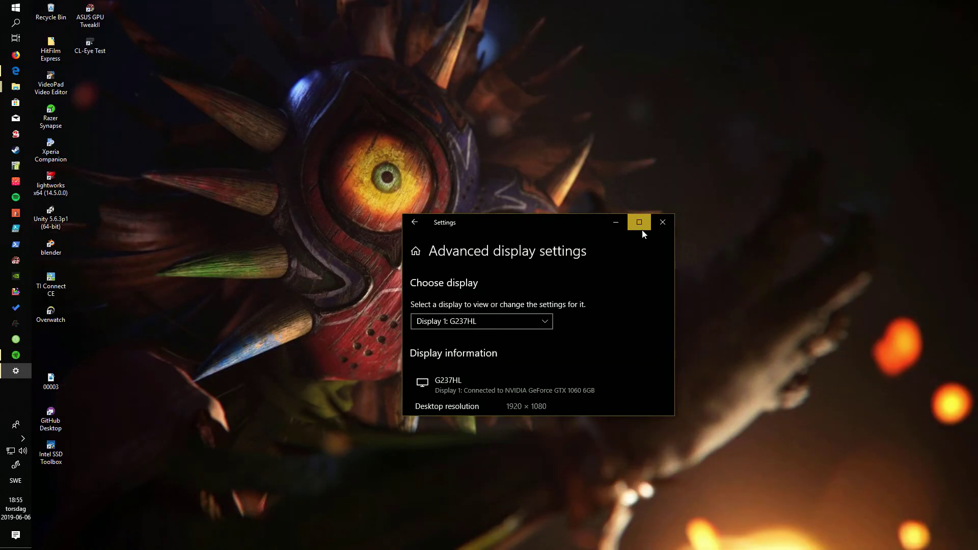
click(658, 225)
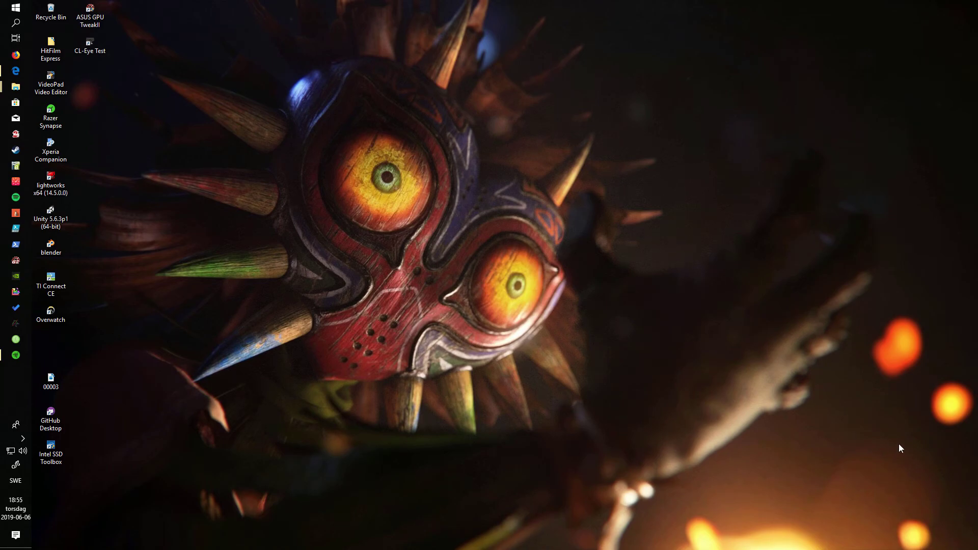